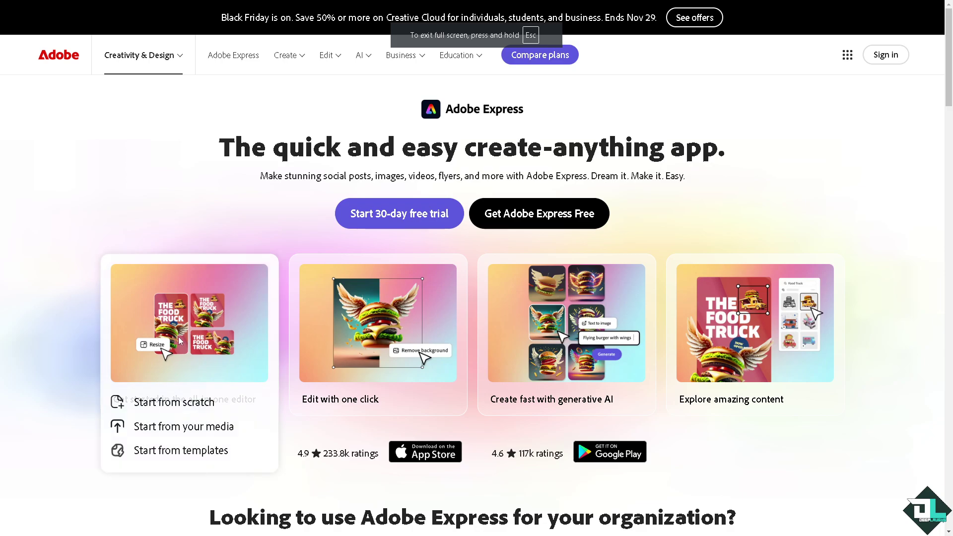
Step: Go from the Adobe Express website to the Adobe sign-in page via Sign in at the top right
mouse_move(385, 334)
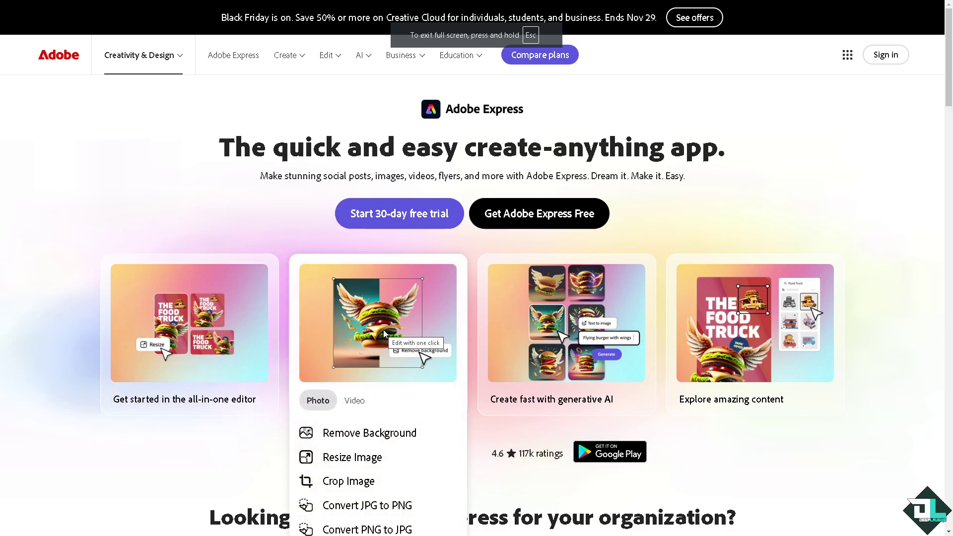
mouse_move(743, 328)
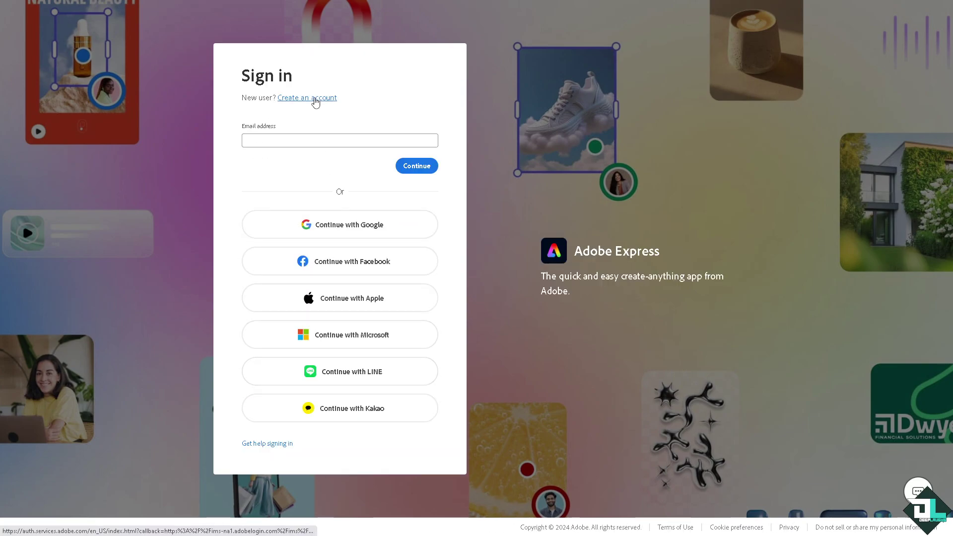
Step: Choose to create an account or sign in, reaching the ADOBE EXPRESS TUTORIALS project
left_click(315, 98)
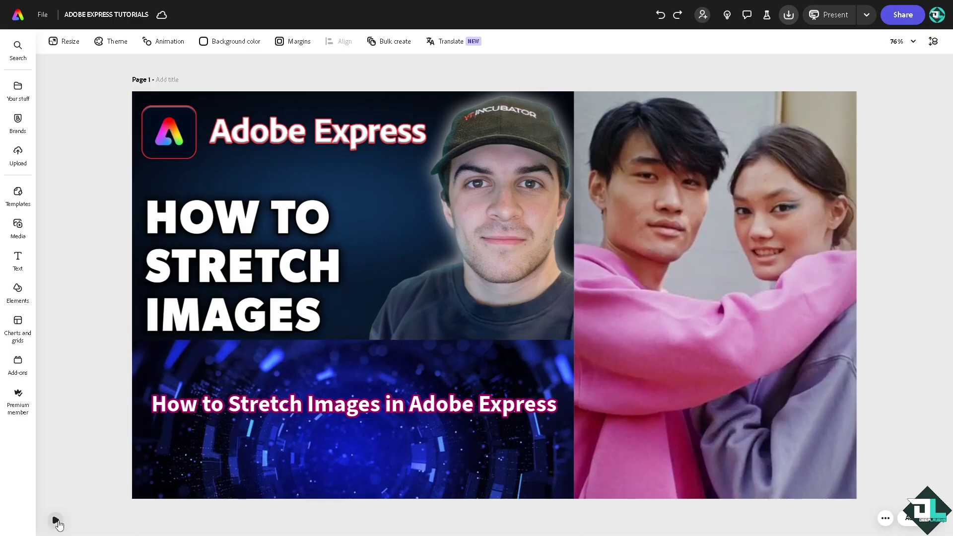
Step: Preview the design's media, then select and deselect the thumbnail image
left_click(55, 520)
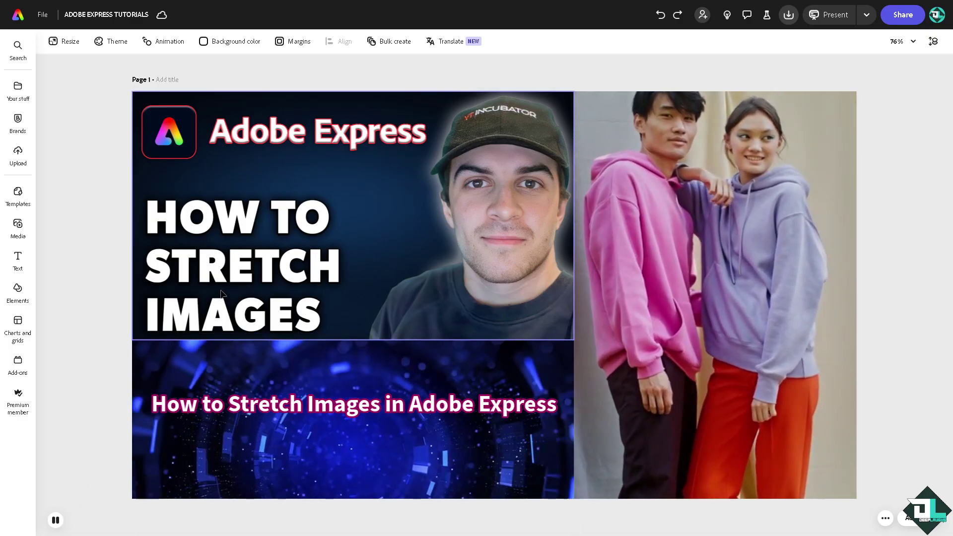
left_click(305, 223)
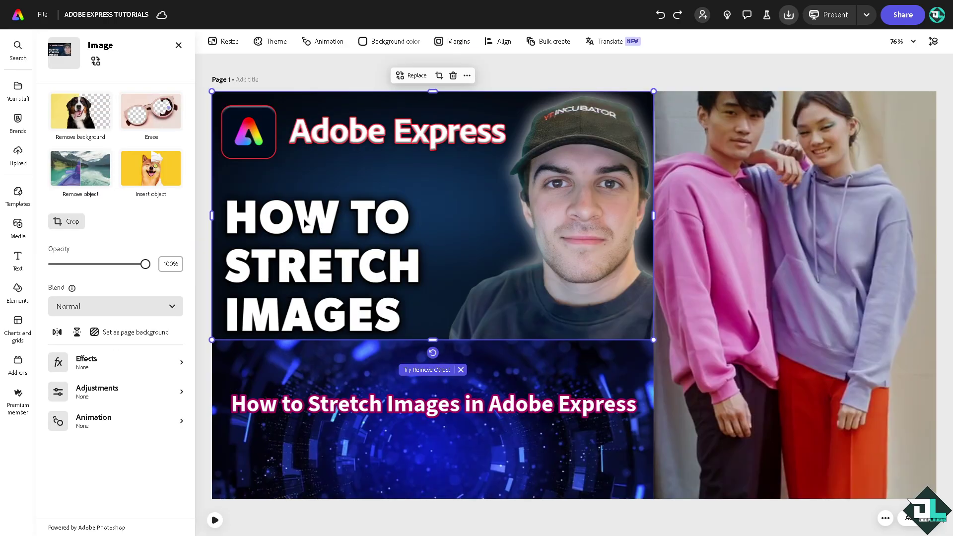
left_click(178, 46)
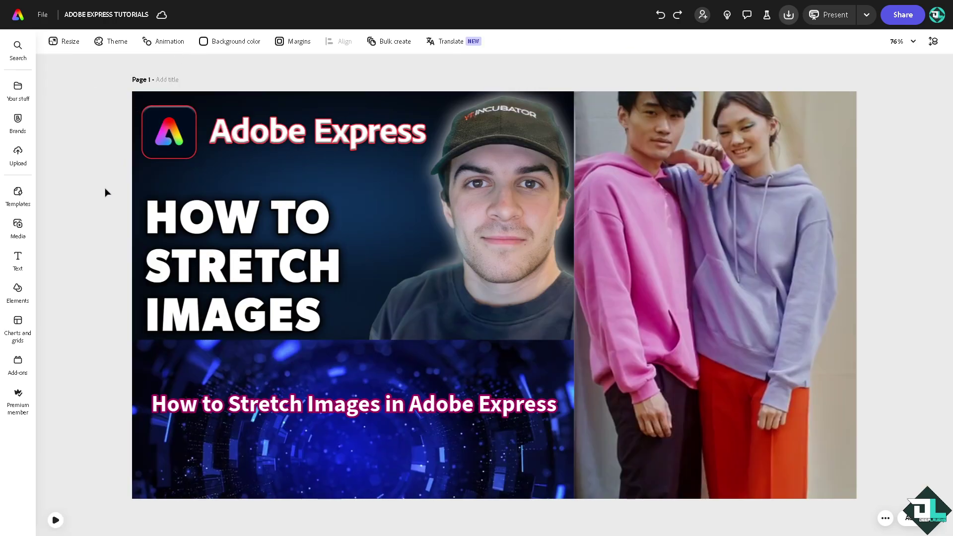
Step: Enlarge the thumbnail inside its crop frame and set its Freeform Scale to 248%
double_click(268, 148)
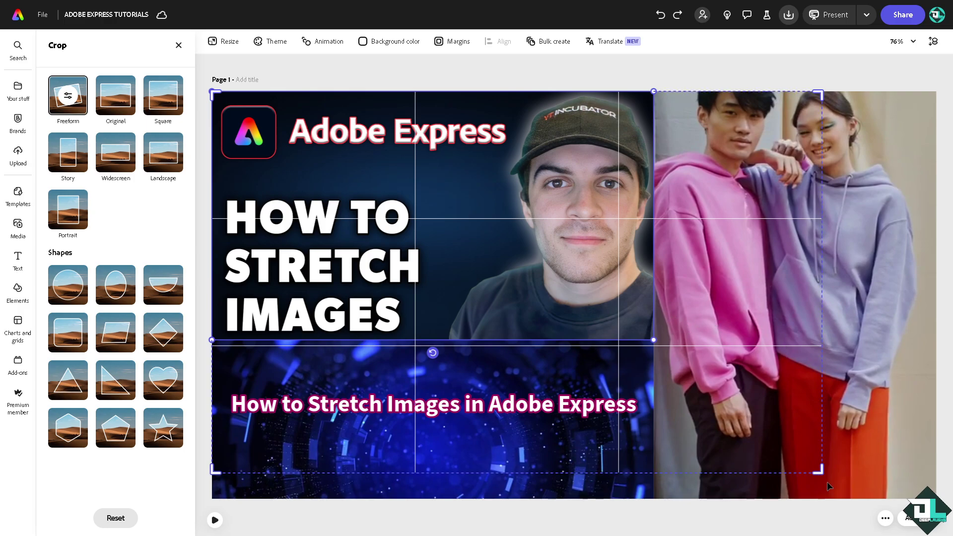
left_click_drag(818, 471, 892, 492)
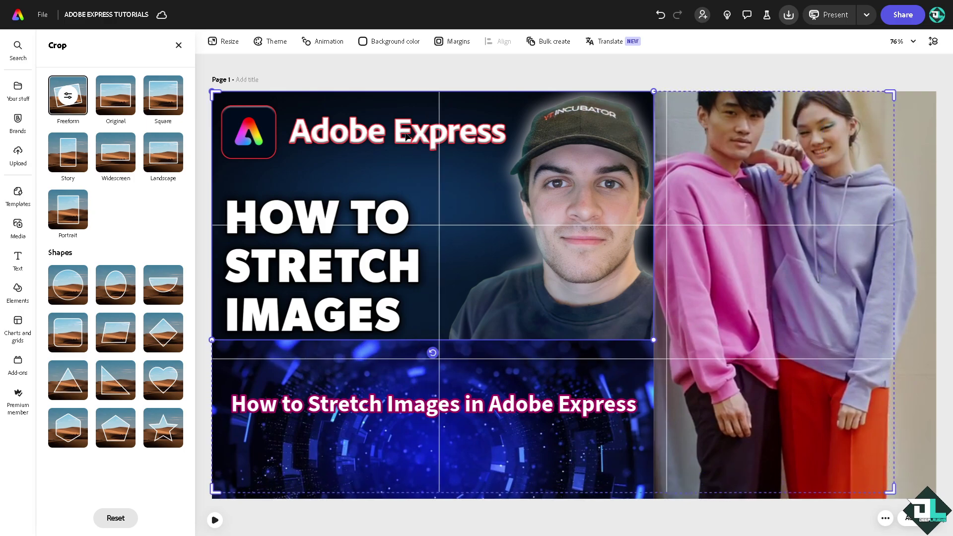
left_click(68, 95)
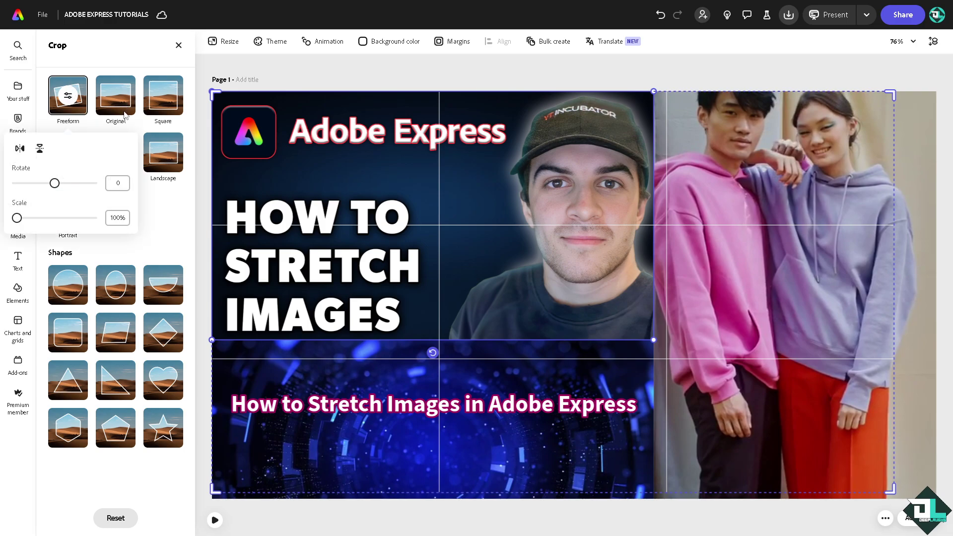
mouse_move(17, 218)
left_mouse_down()
mouse_move(88, 226)
mouse_move(8, 233)
left_mouse_up()
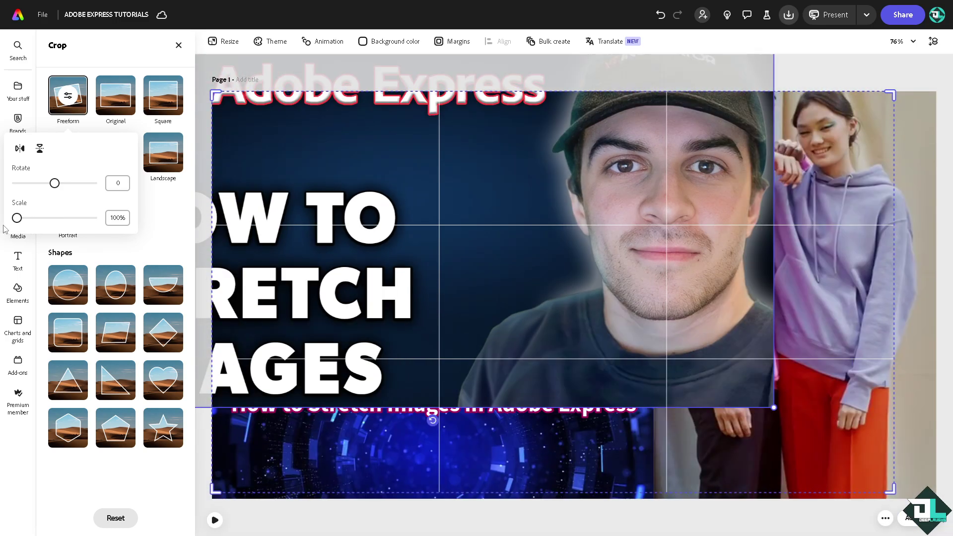
left_click(276, 158)
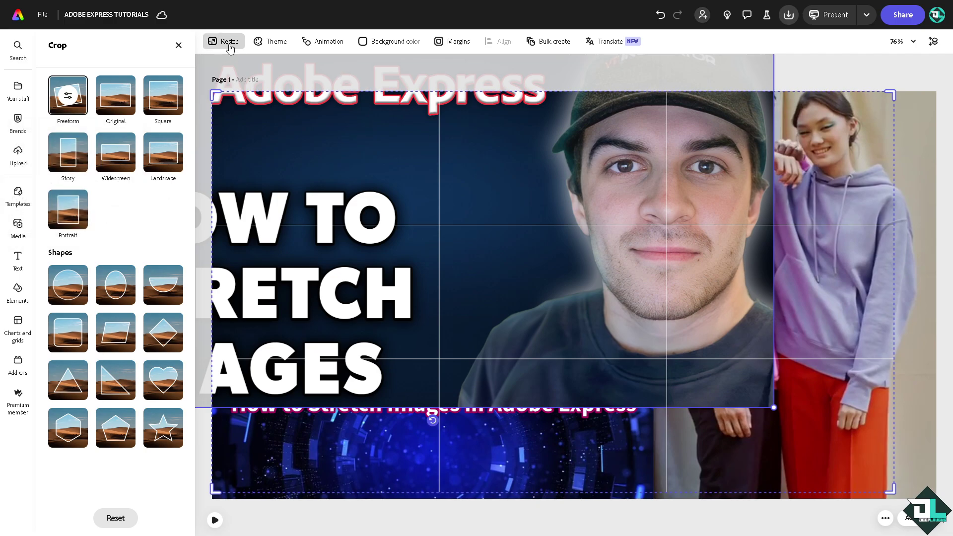
Step: Exit cropping, shrink the enlarged thumbnail from its corner, then undo the resize
left_click(881, 371)
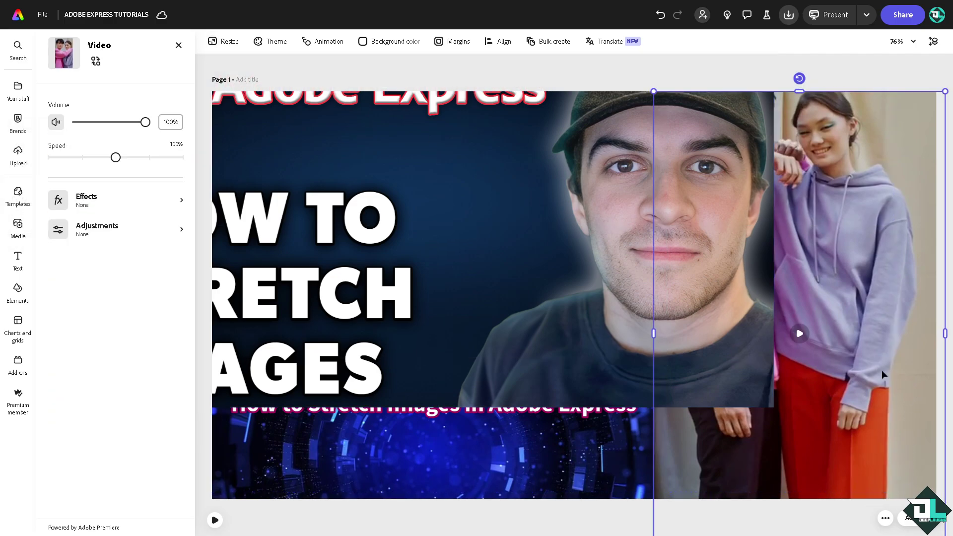
double_click(687, 323)
left_click(443, 273)
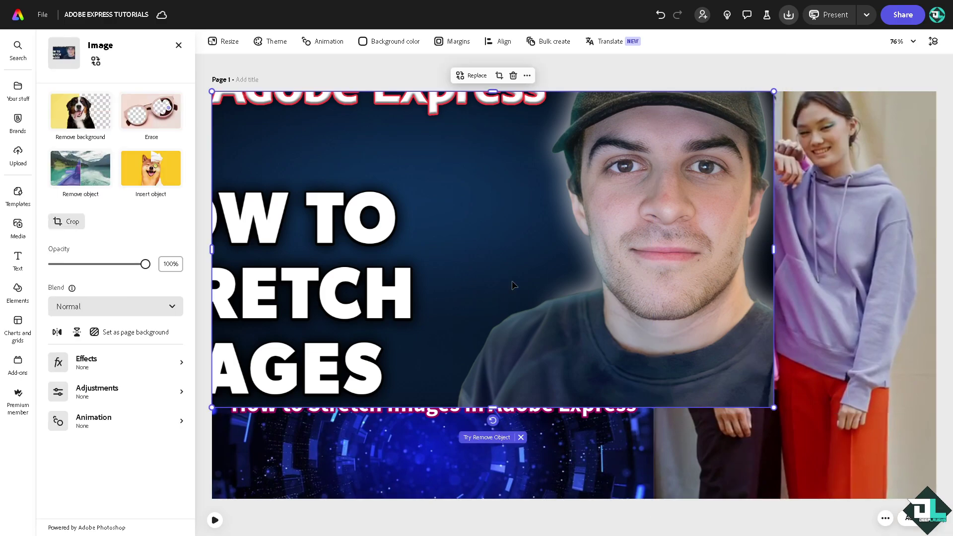
left_click_drag(775, 408, 517, 319)
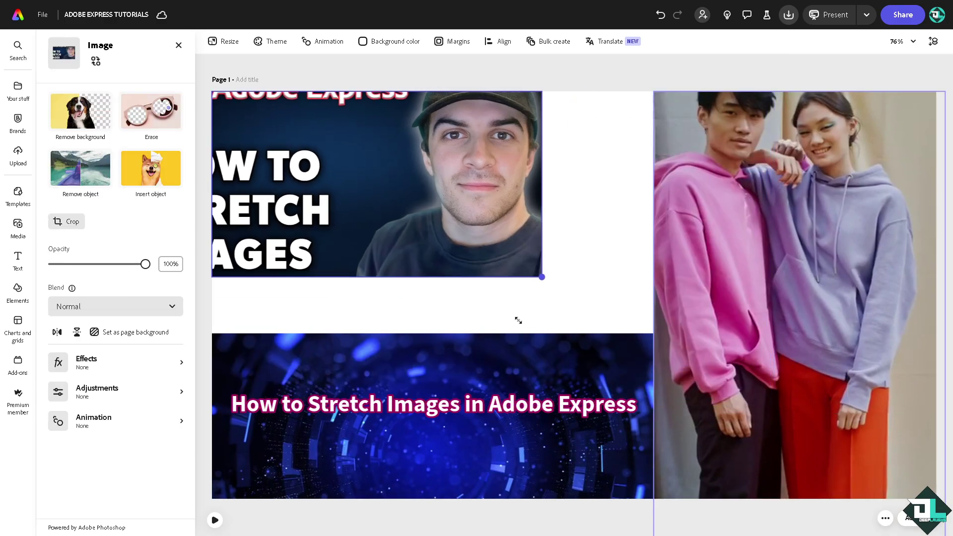
key("ctrl+z")
Step: Recrop the thumbnail, apply the crop, and reselect the top thumbnail image
double_click(542, 311)
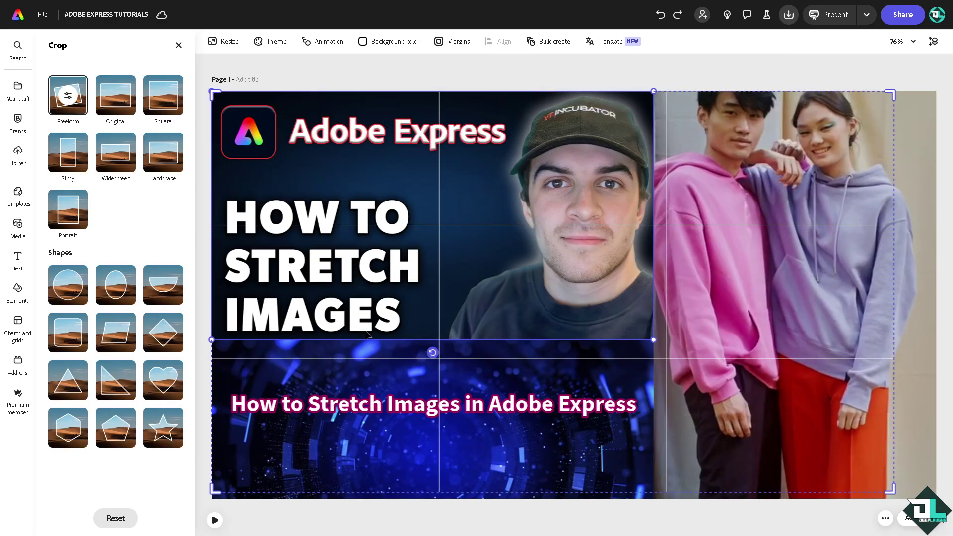
left_click(250, 74)
left_click(179, 45)
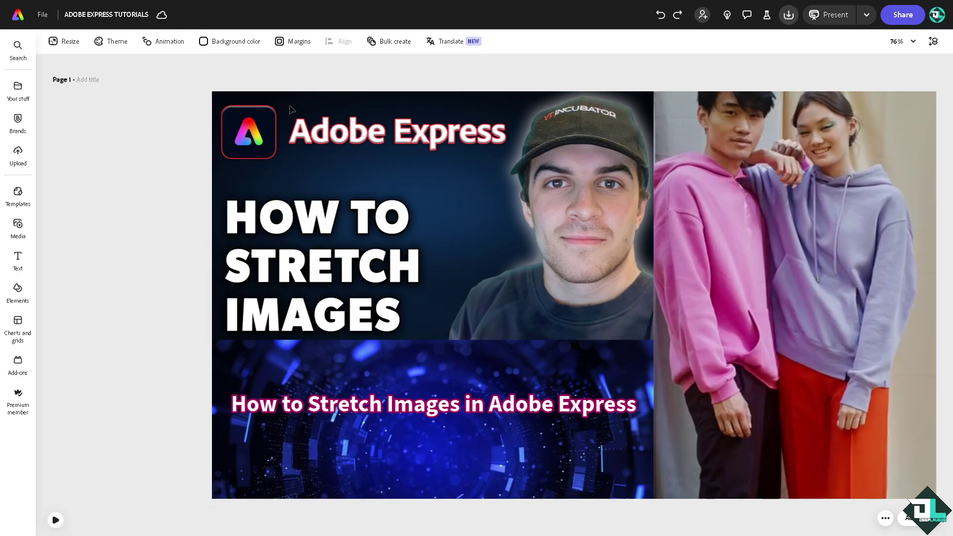
left_click(275, 164)
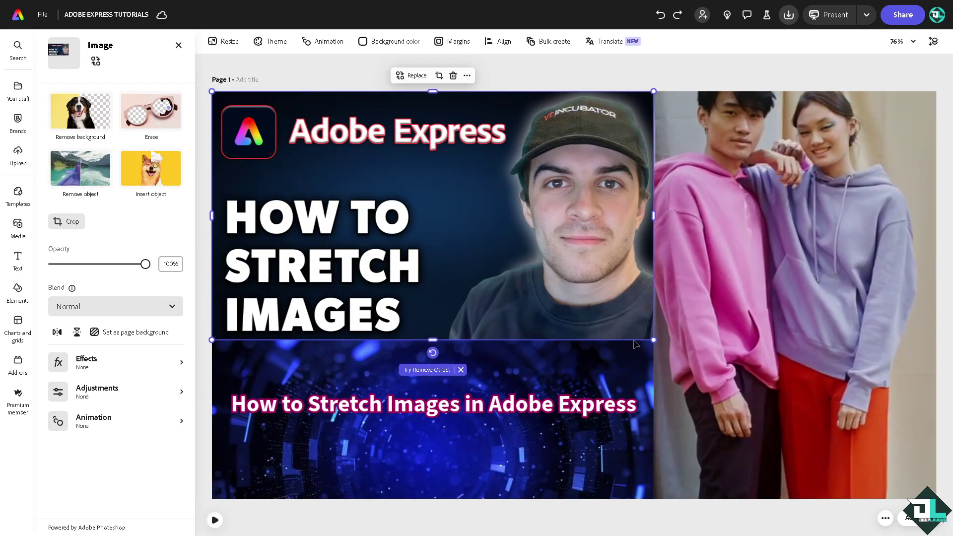
Step: Enlarge the thumbnail proportionally, then shrink it to about half size and fit it into the top-left corner
left_click_drag(654, 341, 937, 494)
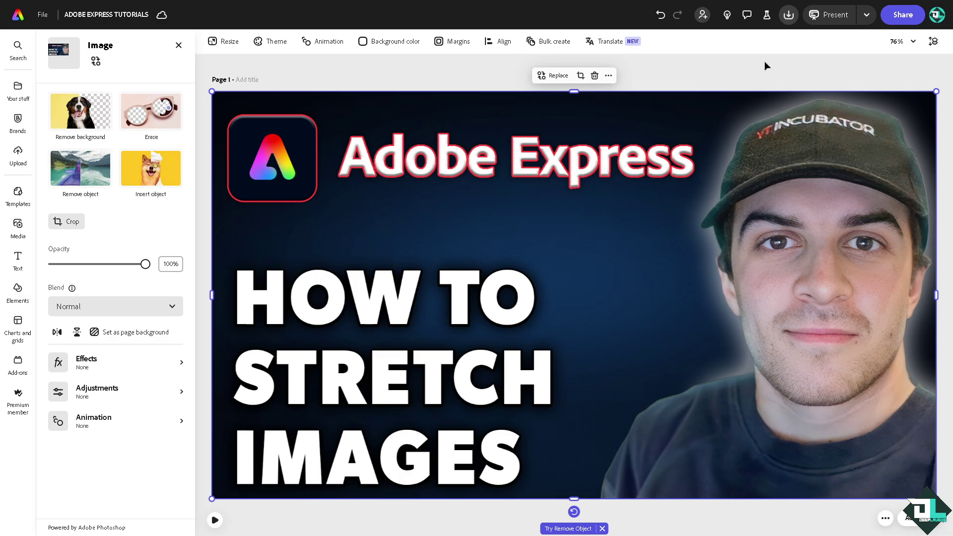
left_click(870, 73)
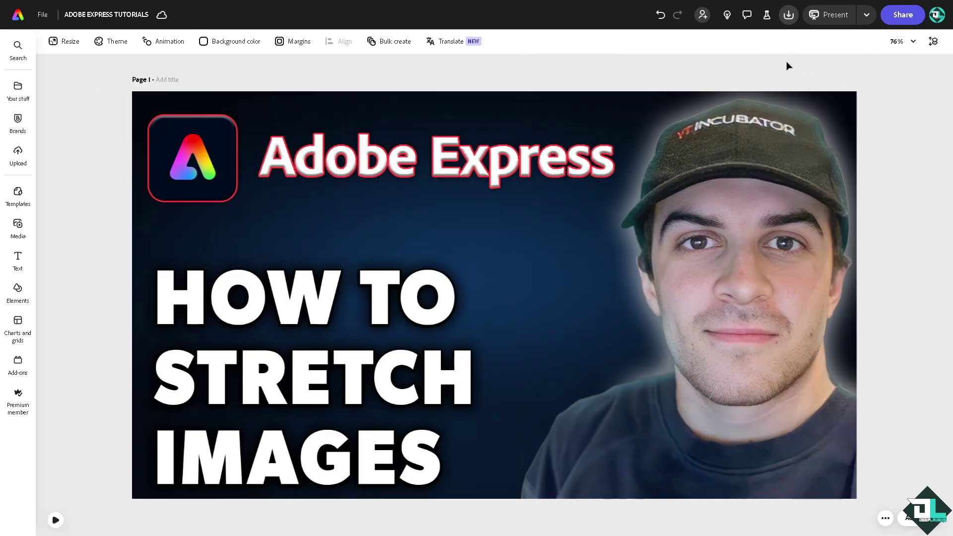
left_click(662, 391)
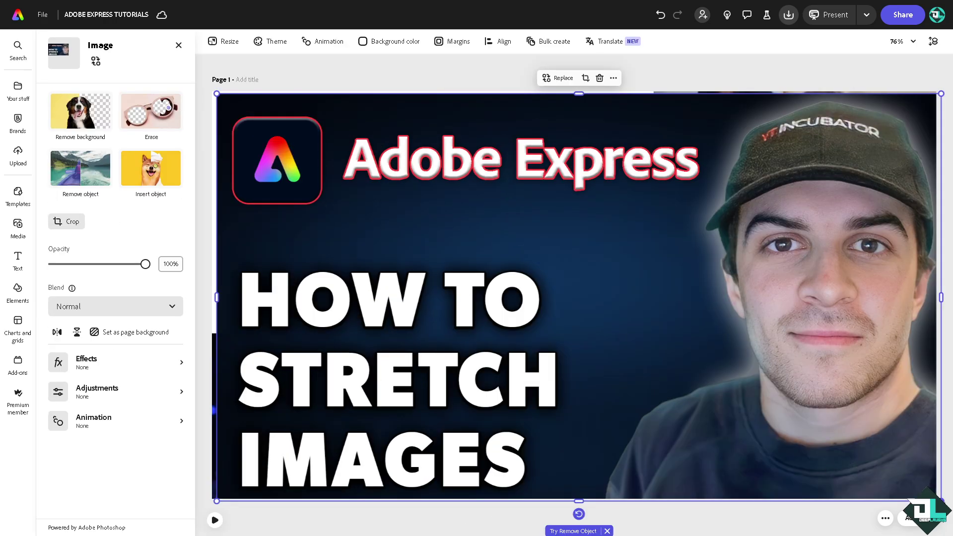
left_click_drag(940, 501, 645, 352)
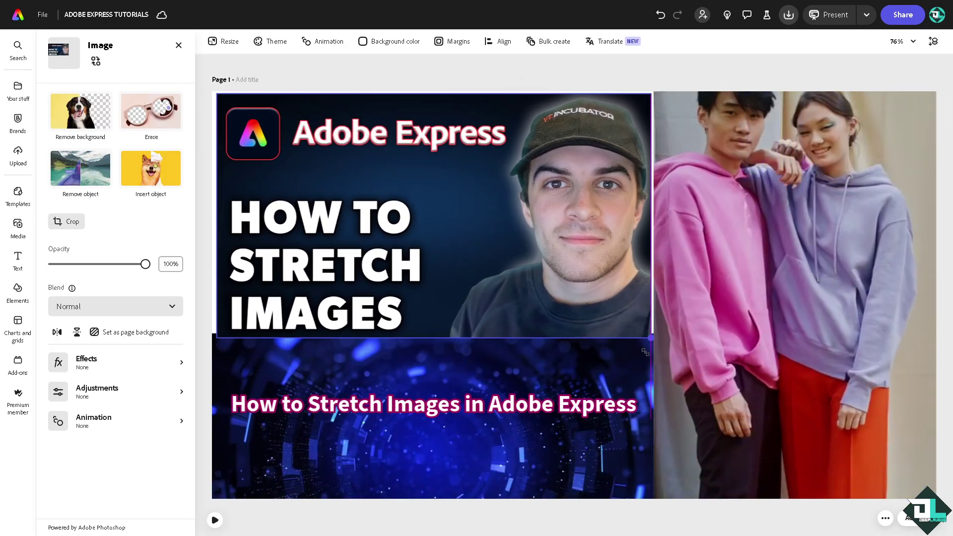
left_click_drag(586, 277, 583, 275)
left_click_drag(652, 338, 658, 342)
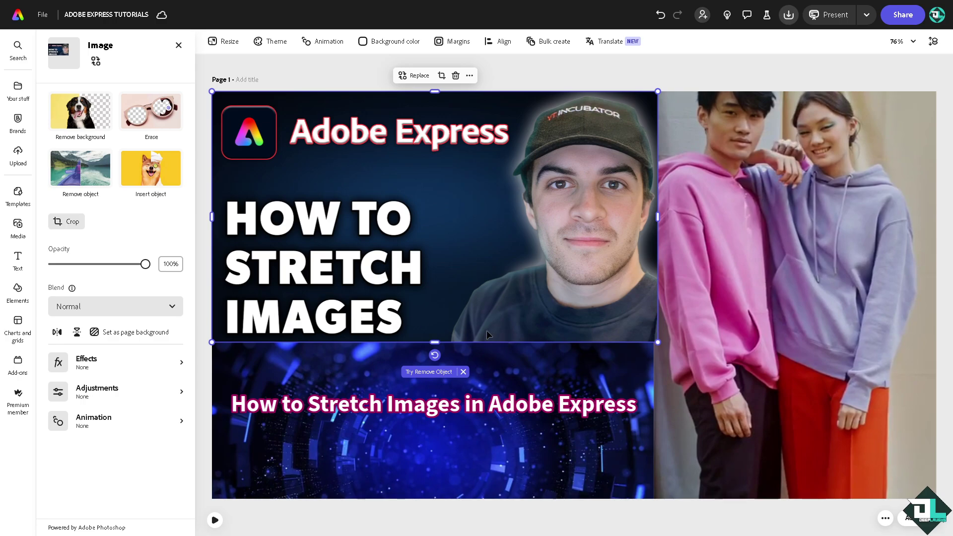
Step: Play and stop the preview, then delete the couple video on the right
left_click(216, 521)
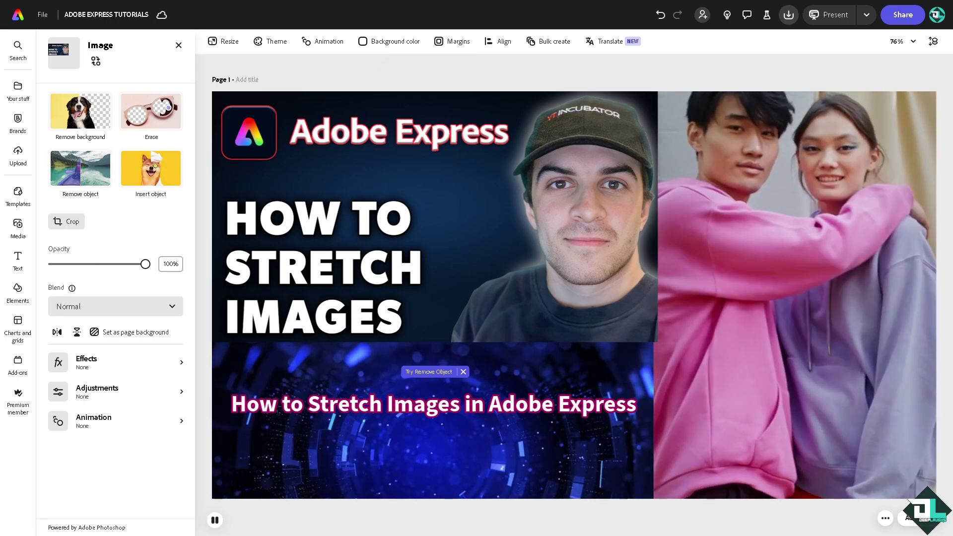
key("space")
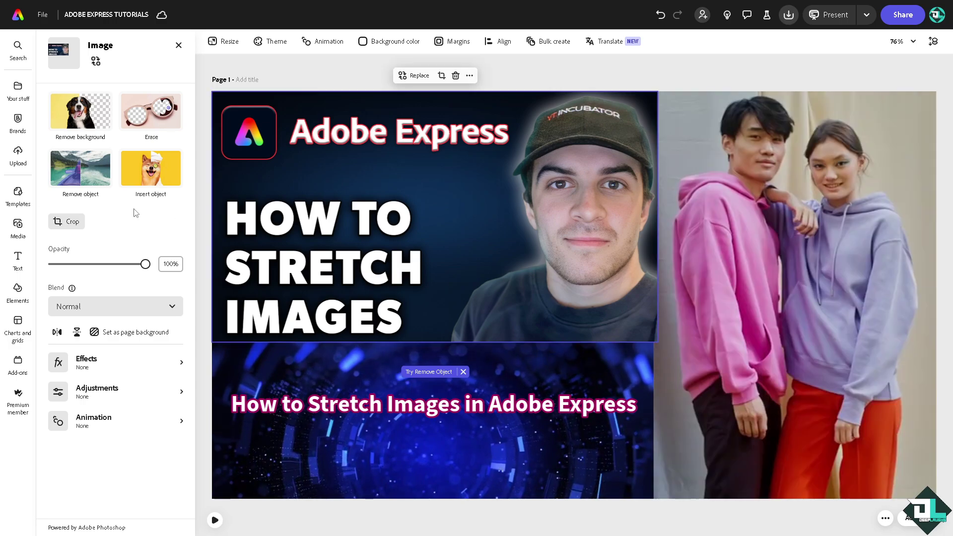
left_click(179, 45)
left_click(720, 191)
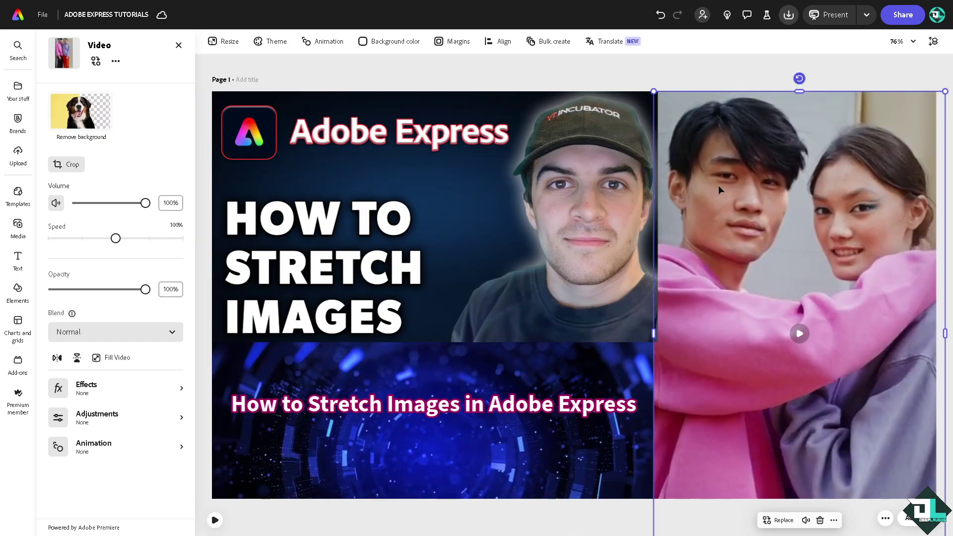
key("Delete")
Step: Add the woman-in-brown-coat stock photo from Media > Photos and move it right
left_click(18, 225)
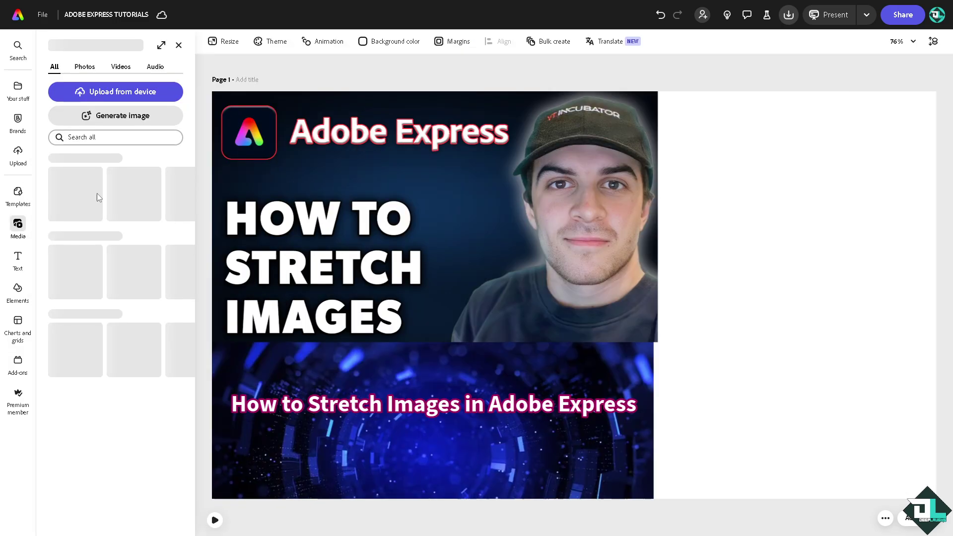
left_click(86, 68)
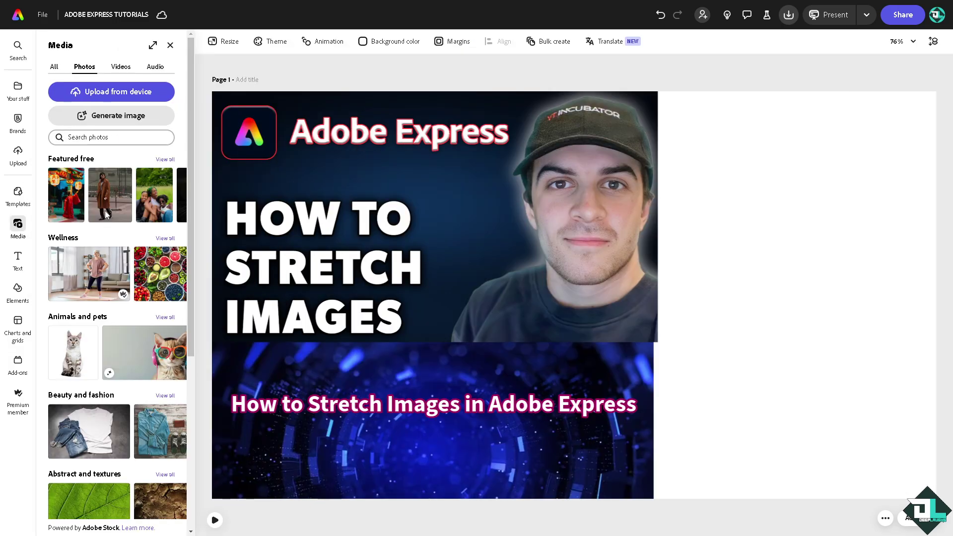
left_click(110, 194)
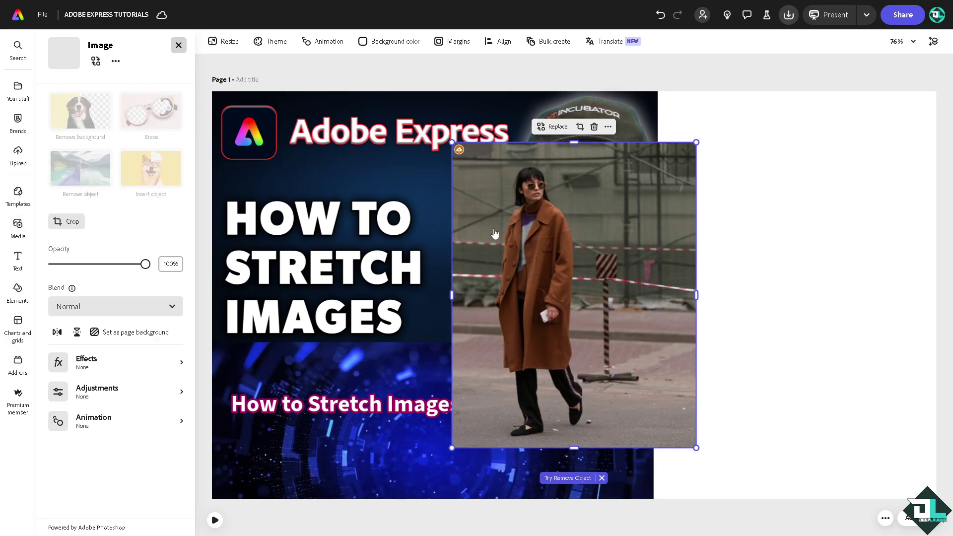
left_click_drag(532, 228, 704, 172)
Step: Crop the coat photo and drag its Freeform Scale slider to 400%
double_click(699, 172)
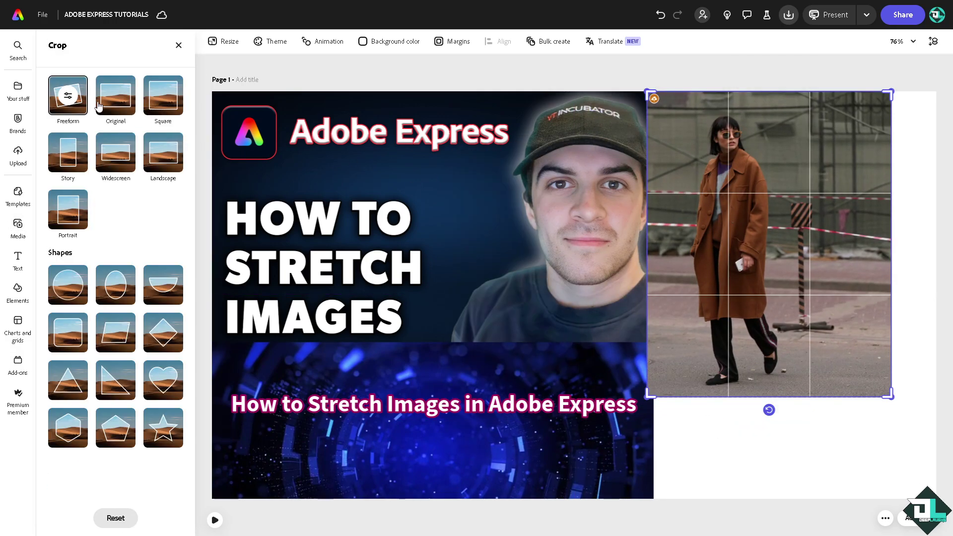
left_click(78, 99)
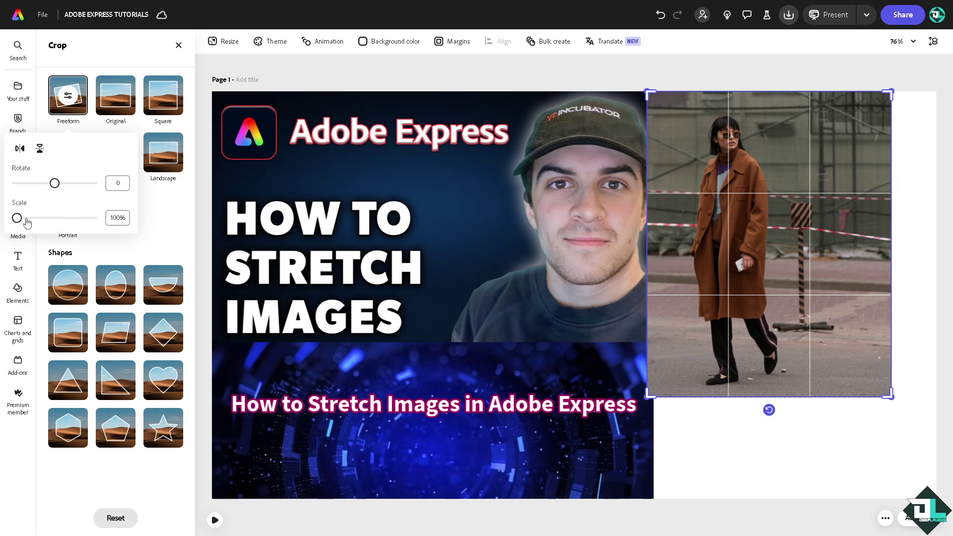
left_click_drag(17, 218, 95, 219)
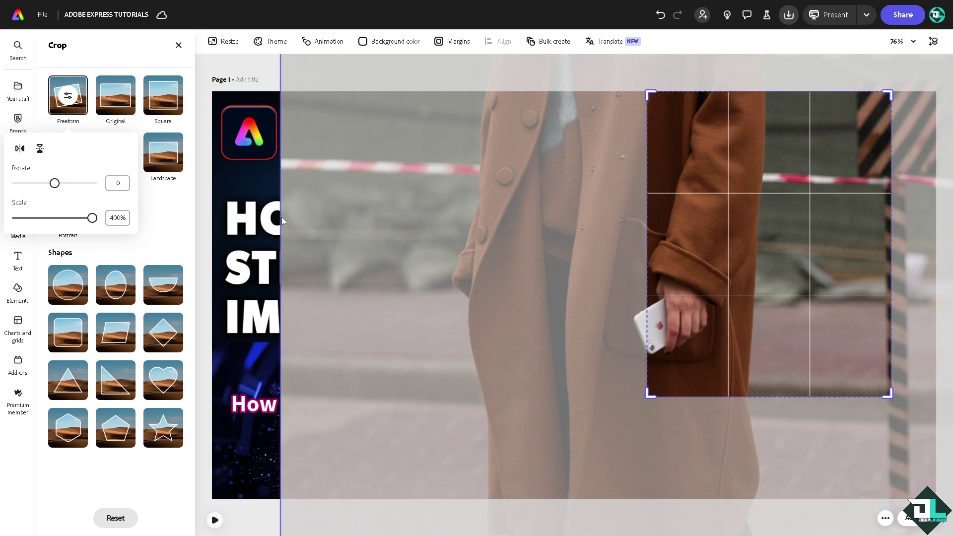
left_click(515, 148)
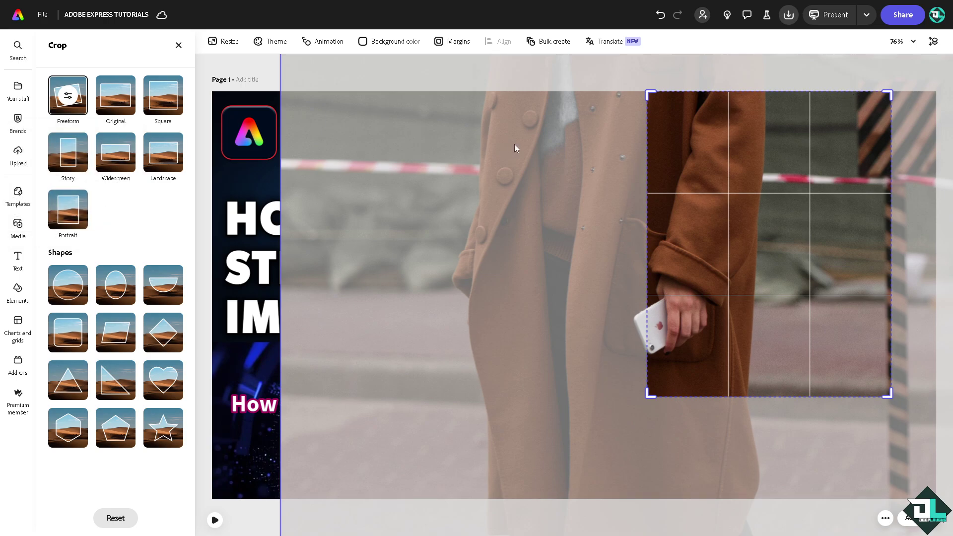